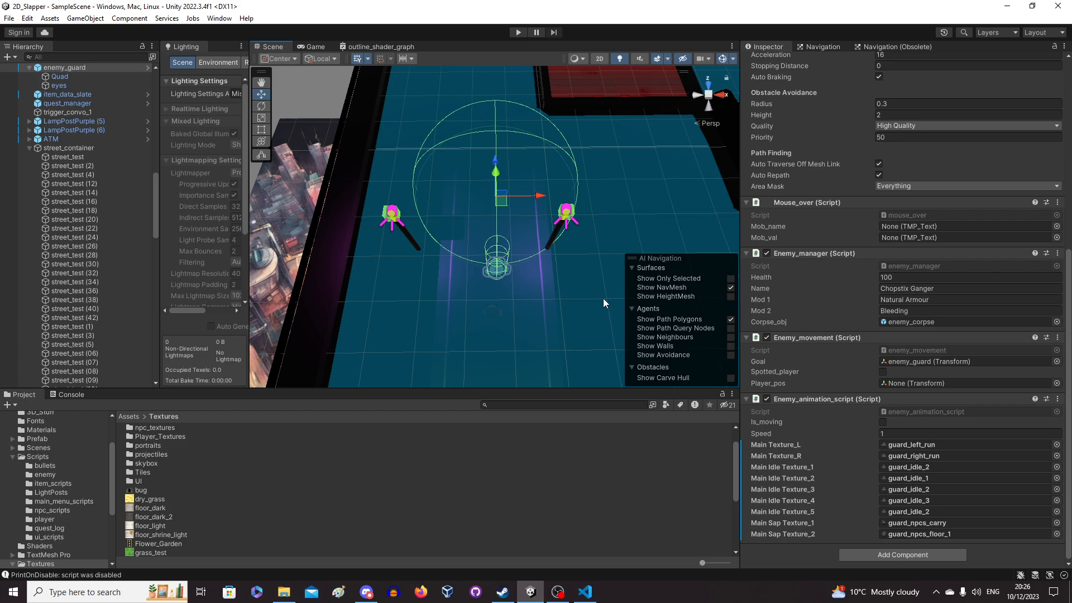
Examine the enemy_guard object and the street lighting around it in the scene from several angles.
middle_drag(599, 293, 582, 248)
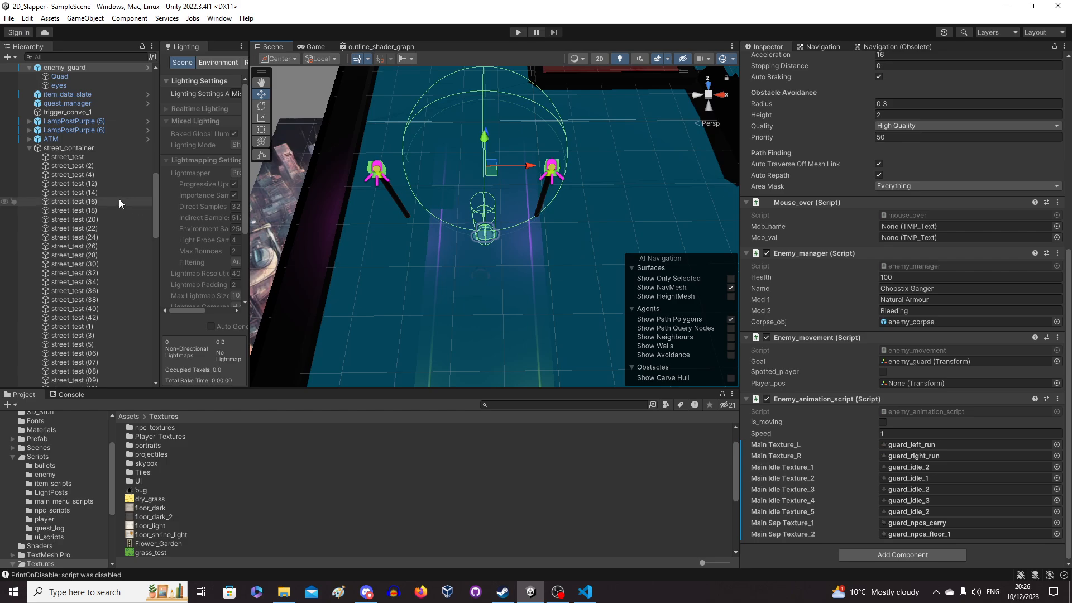
drag(154, 194, 153, 182)
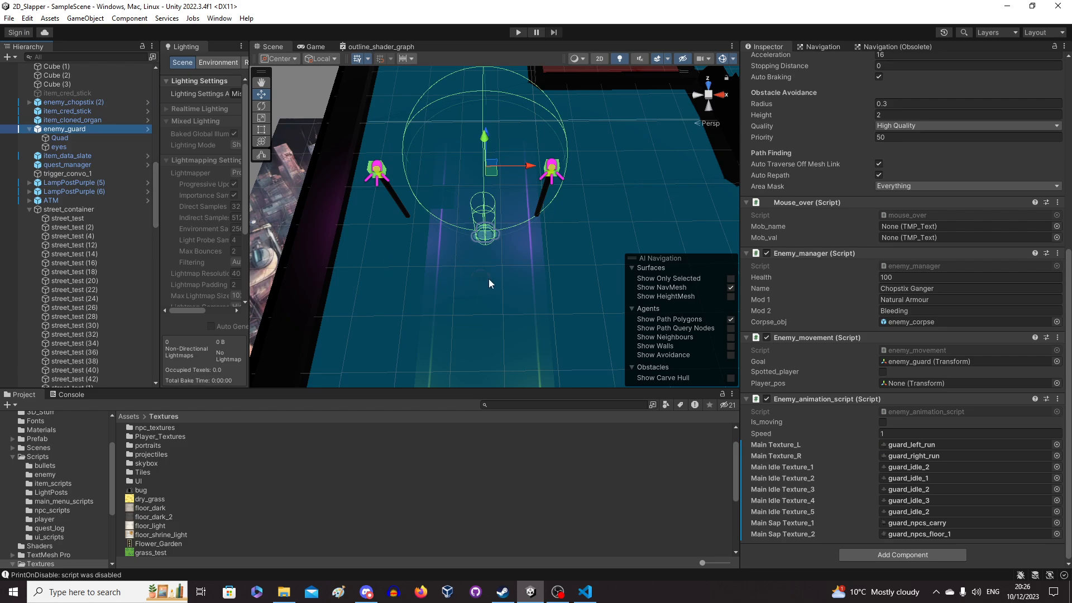
middle_drag(488, 280, 502, 331)
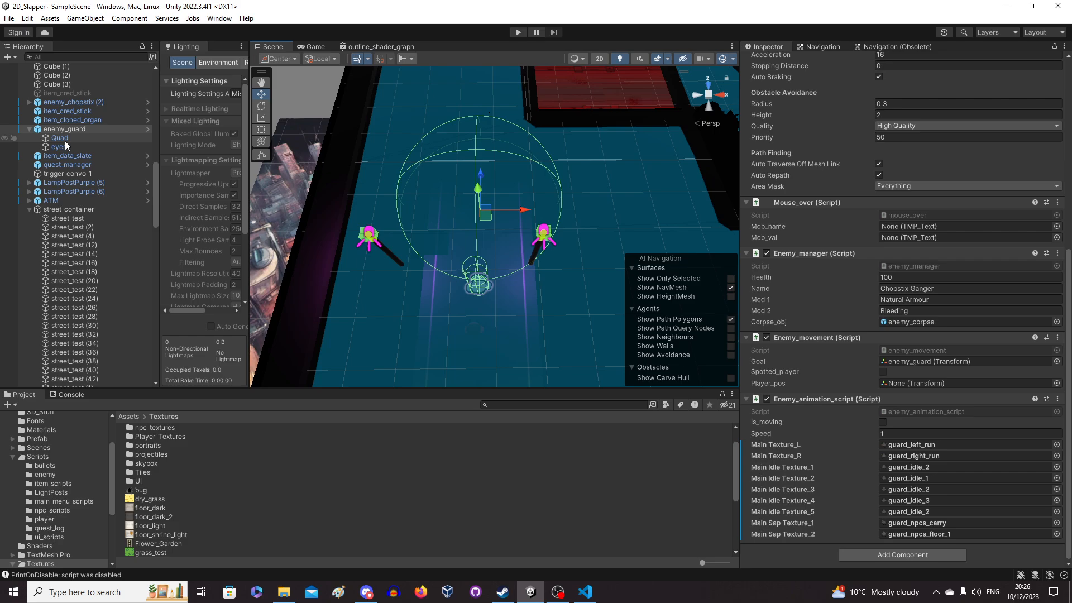
right_drag(452, 344, 555, 336)
middle_drag(555, 336, 529, 248)
right_drag(529, 248, 519, 280)
middle_drag(519, 280, 530, 317)
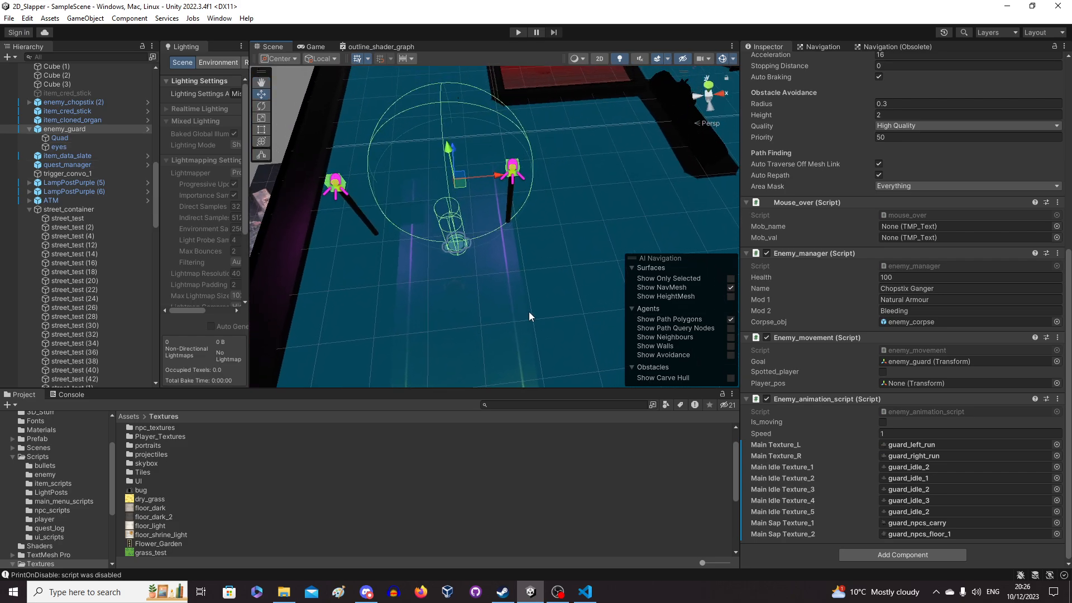
right_drag(530, 312, 508, 305)
middle_drag(494, 290, 483, 310)
Play-test the scene, walking the player around the guard under the purple and yellow lights, and stop the game.
click(518, 33)
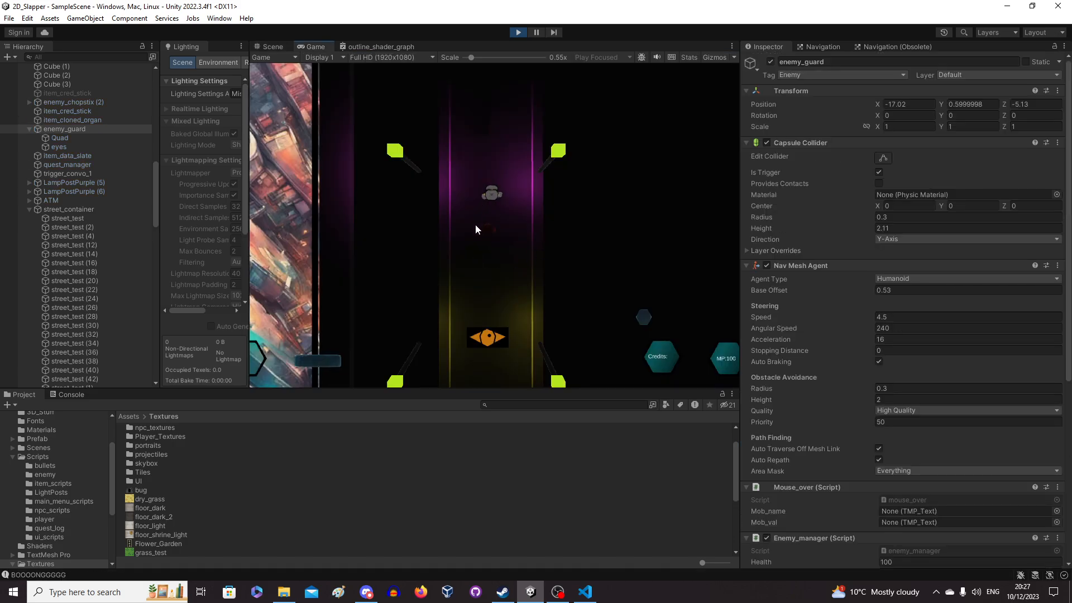
key(a)
key(w)
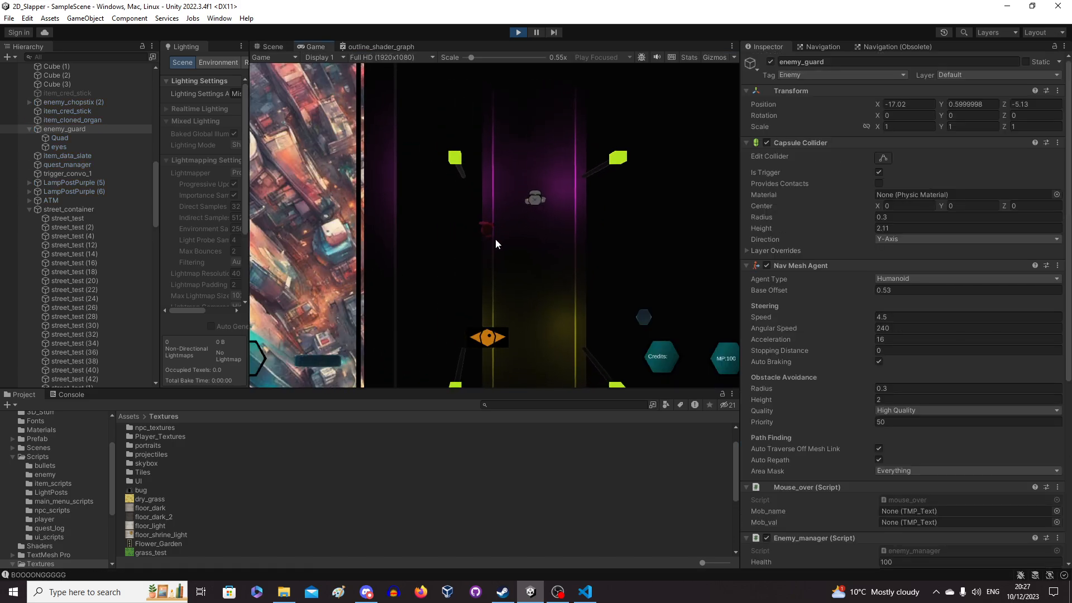
key(d)
key(s)
key(w)
key(s)
key(a)
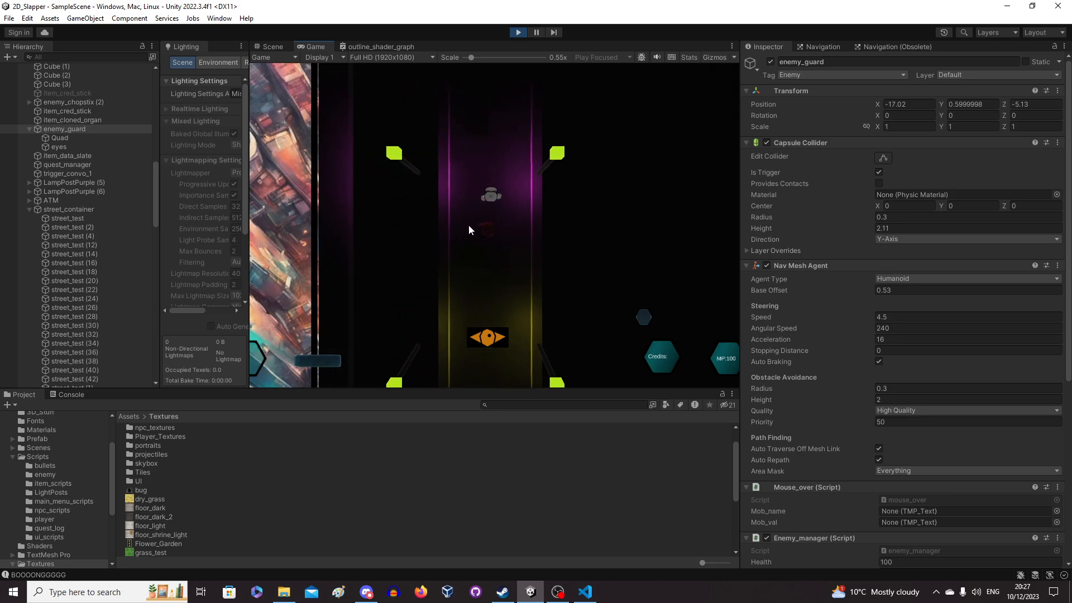
key(w)
key(d)
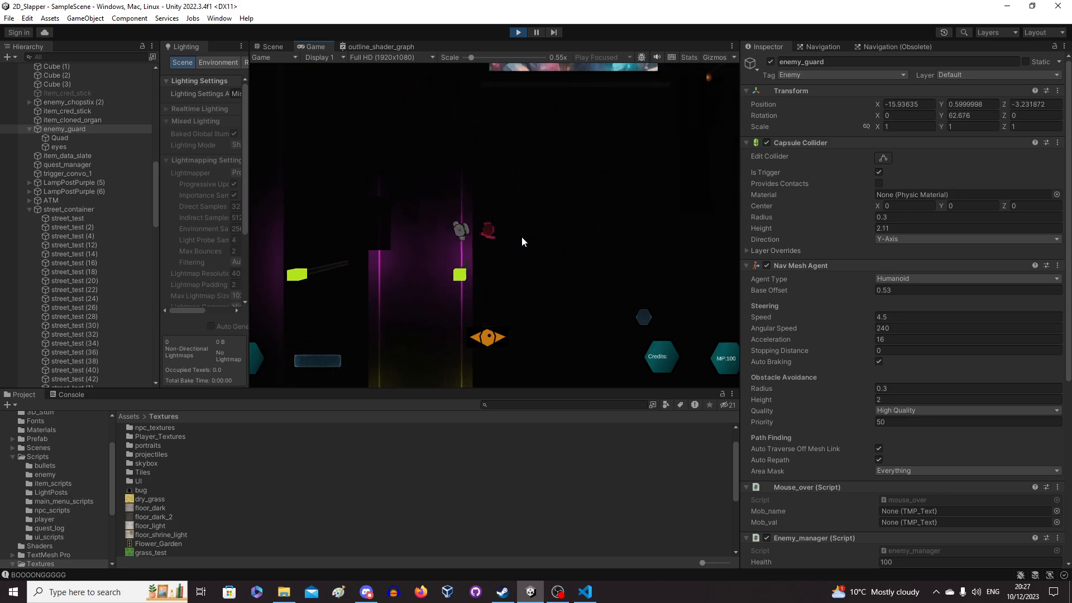
key(s)
key(a)
key(s)
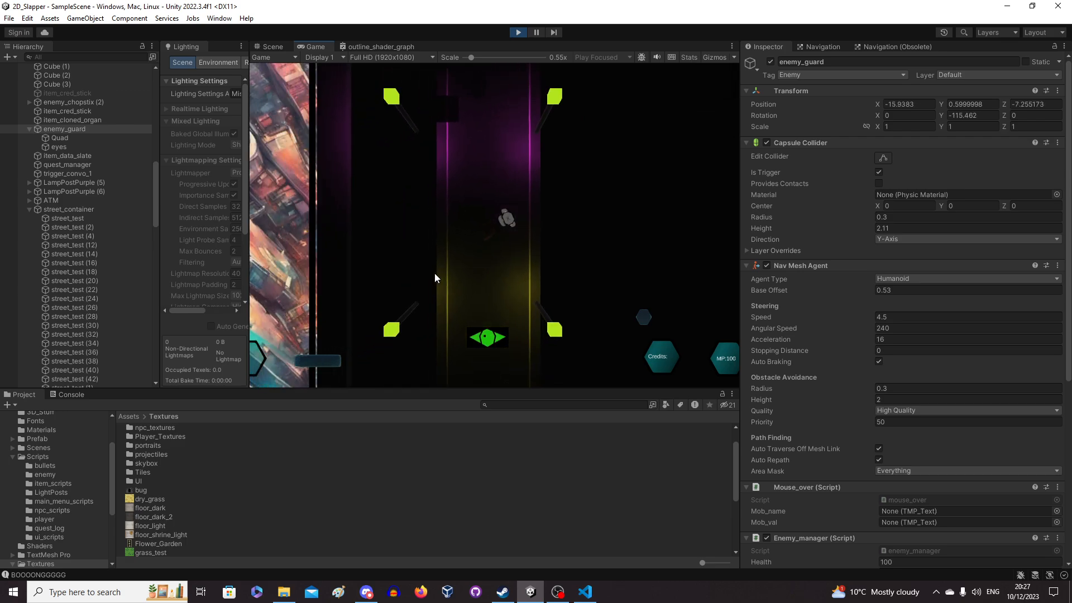
key(d)
key(w)
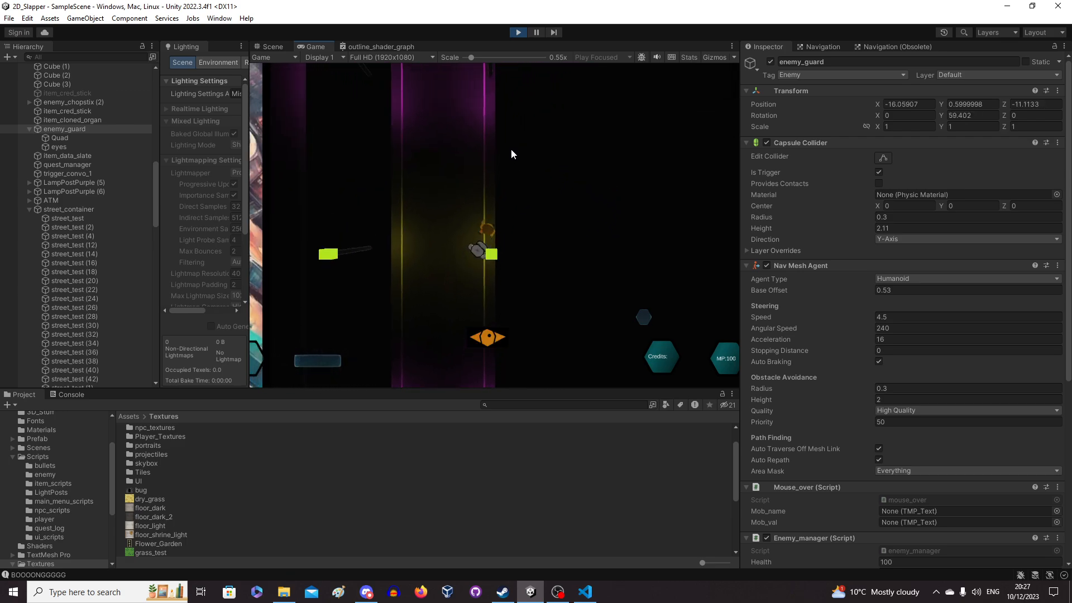
key(s)
key(a)
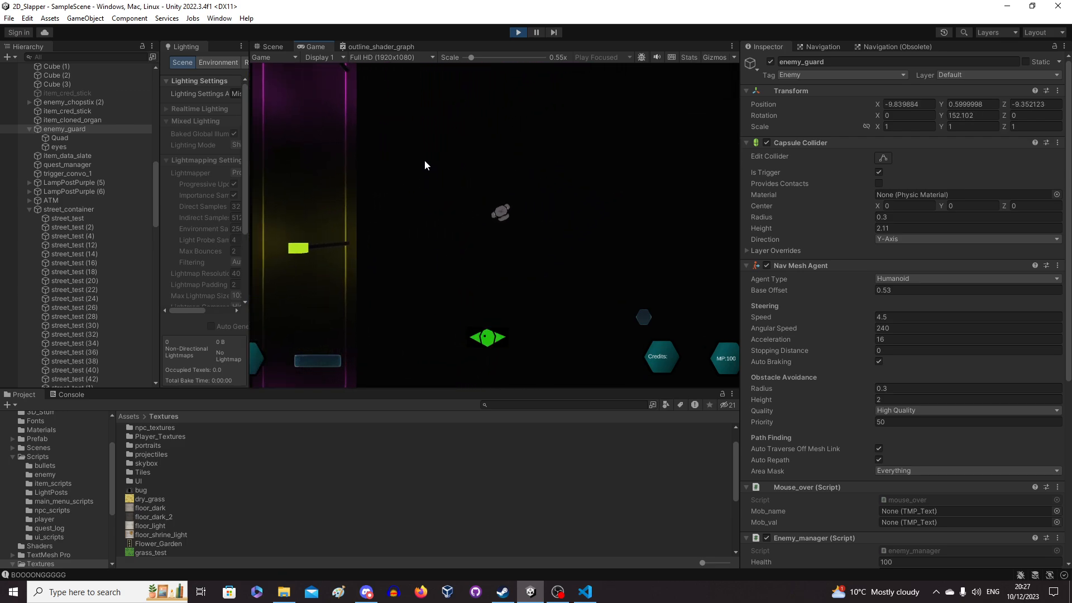
key(w)
key(a)
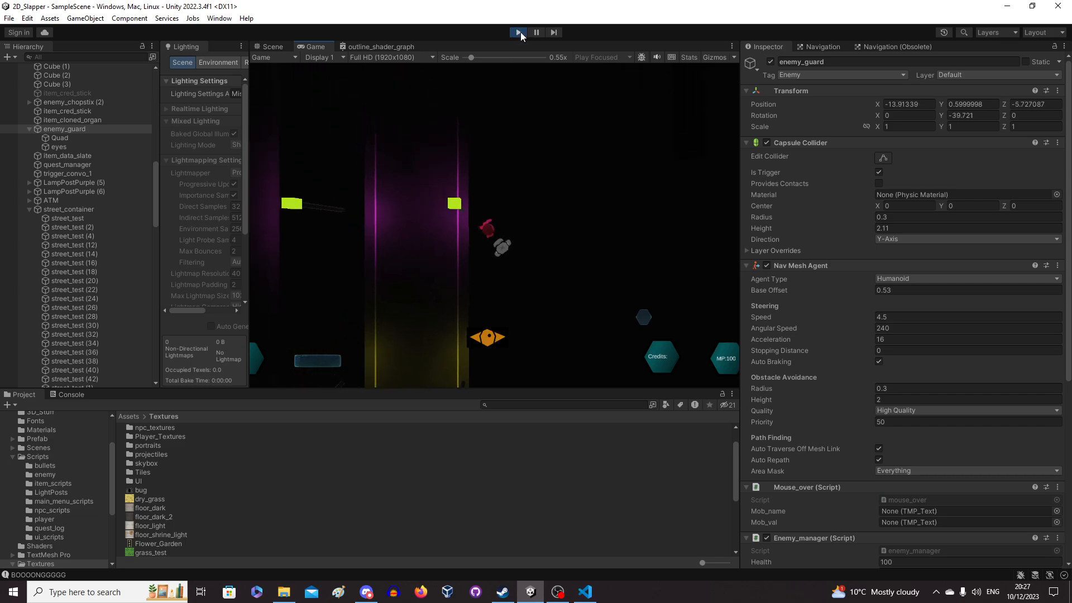
click(519, 32)
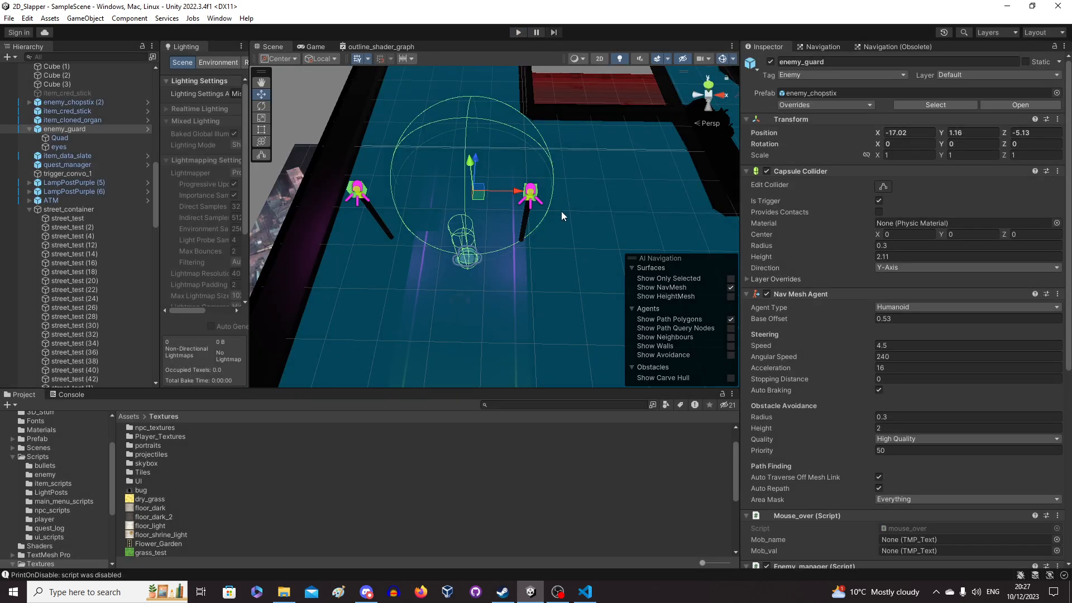
Change the shader of the enemy_guard Quad's enemy_npc_material to Universal Render Pipeline/Lit.
click(63, 138)
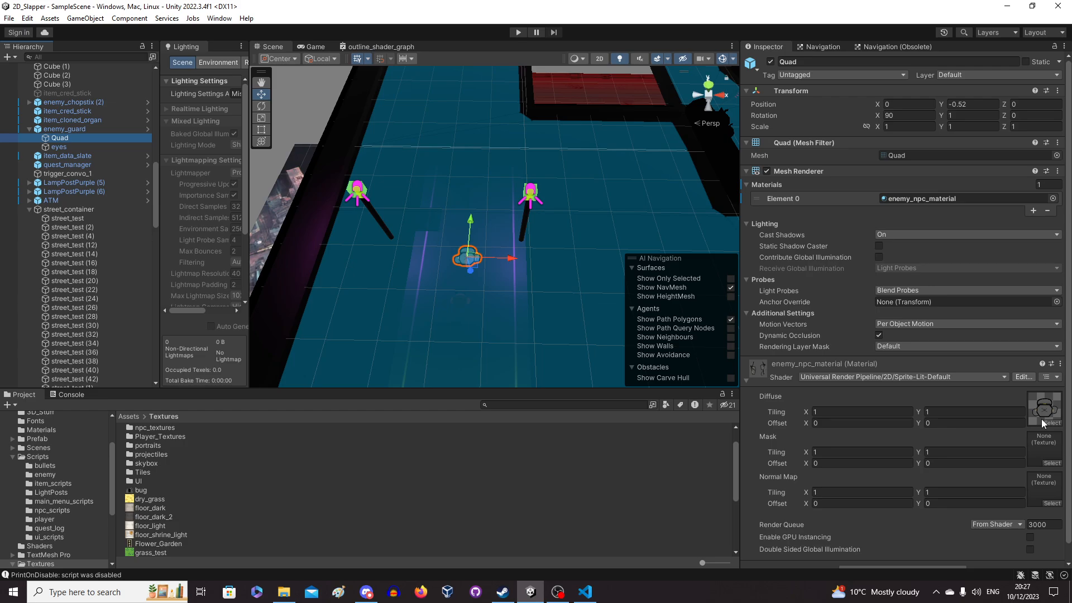
click(869, 377)
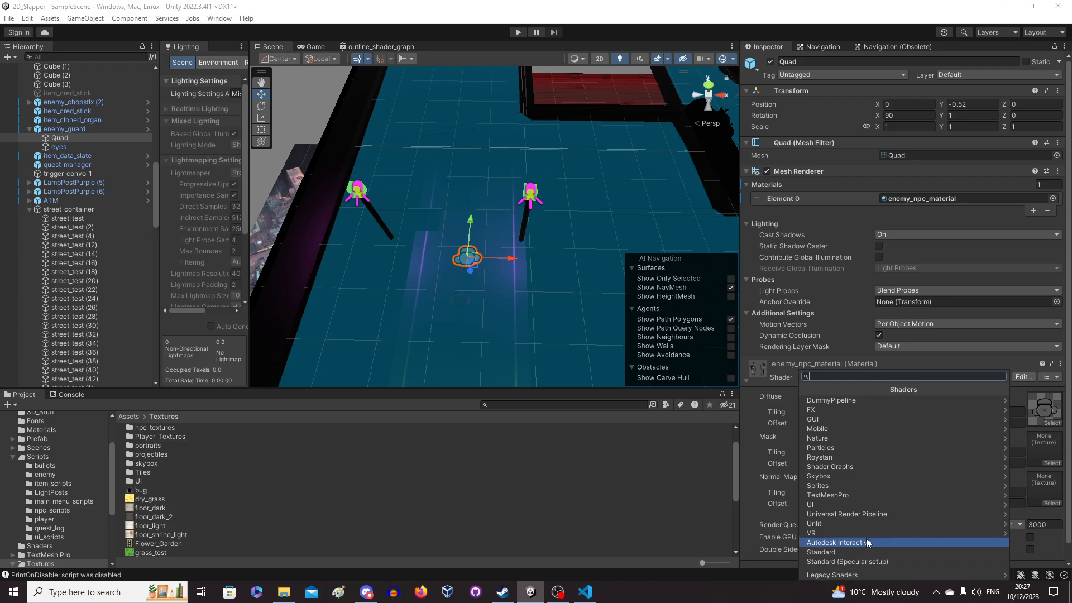
click(848, 513)
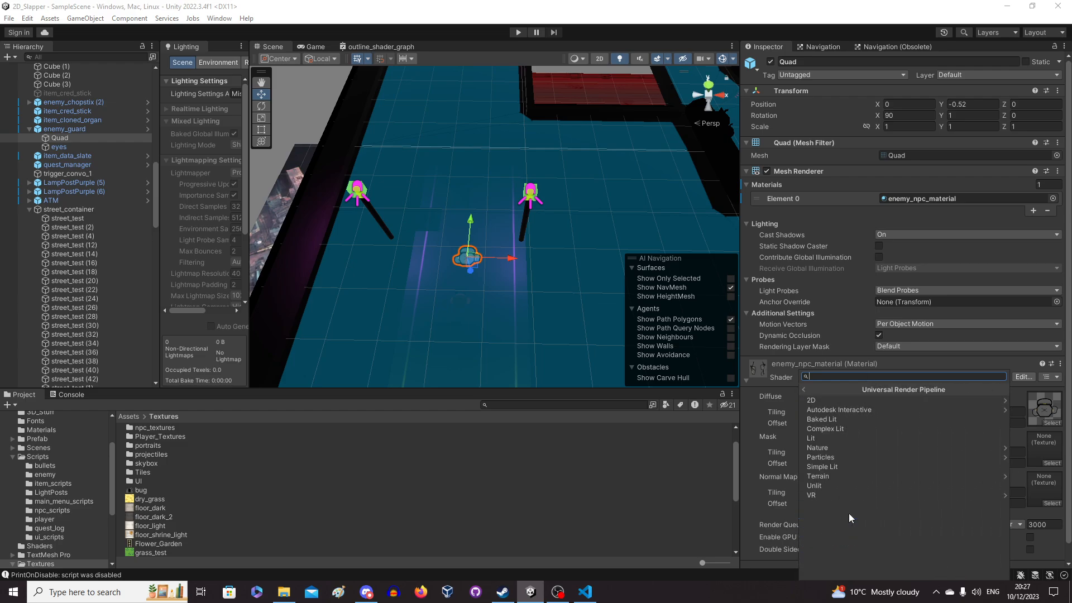
click(814, 439)
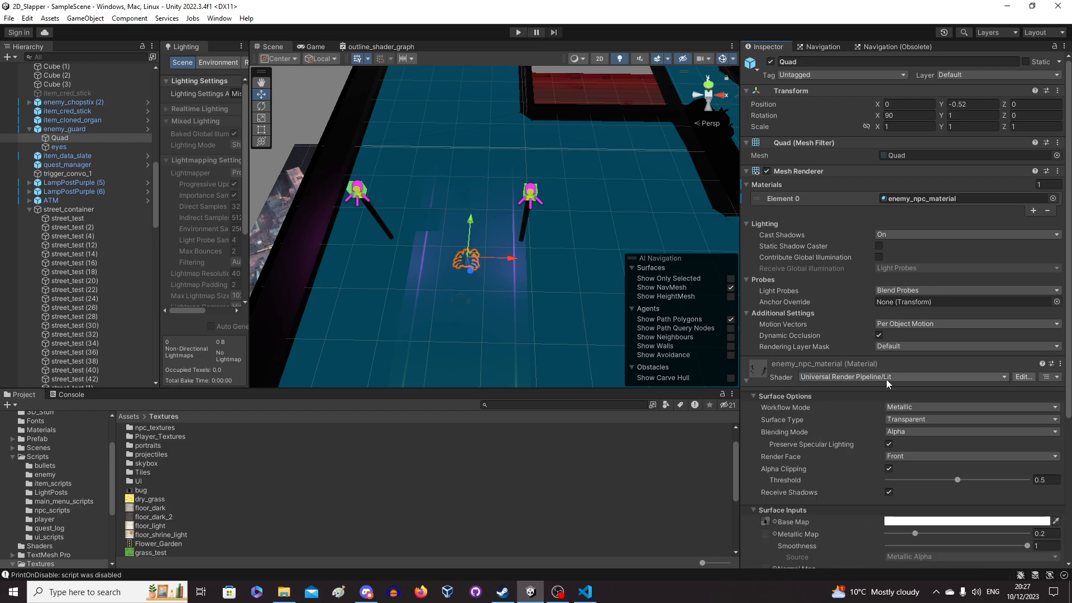
Check the Base Map texture among the surface inputs of enemy_npc_material.
scroll(839, 389, down, 3)
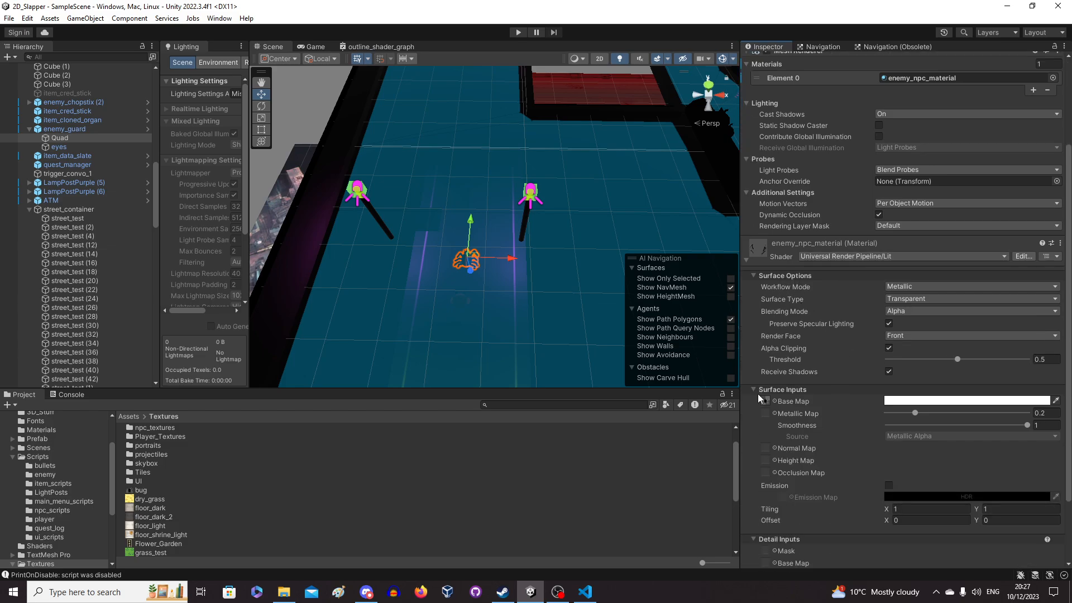
scroll(823, 393, down, 1)
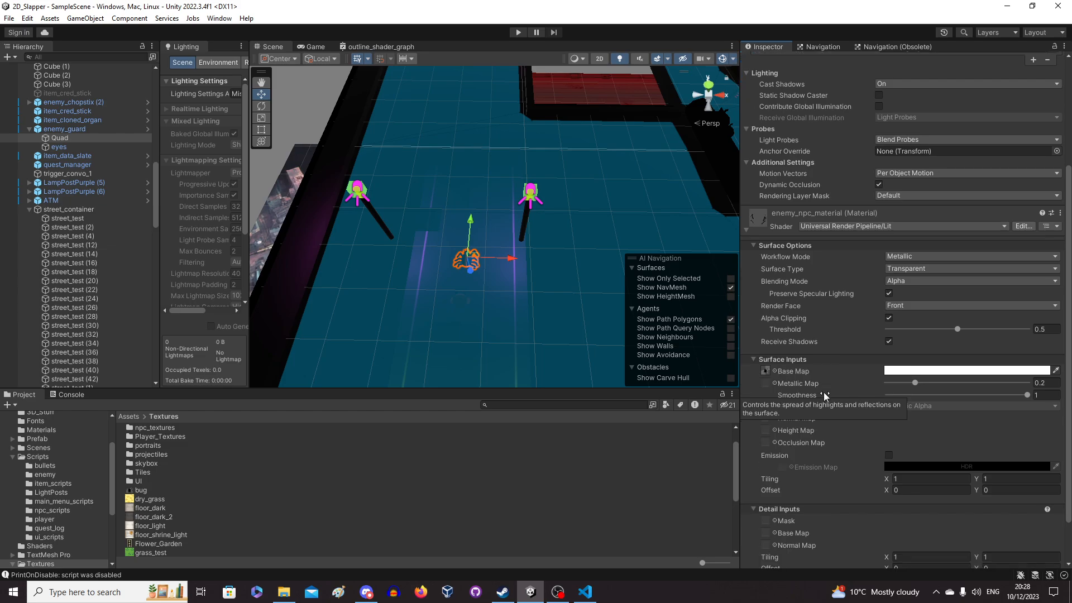
click(767, 370)
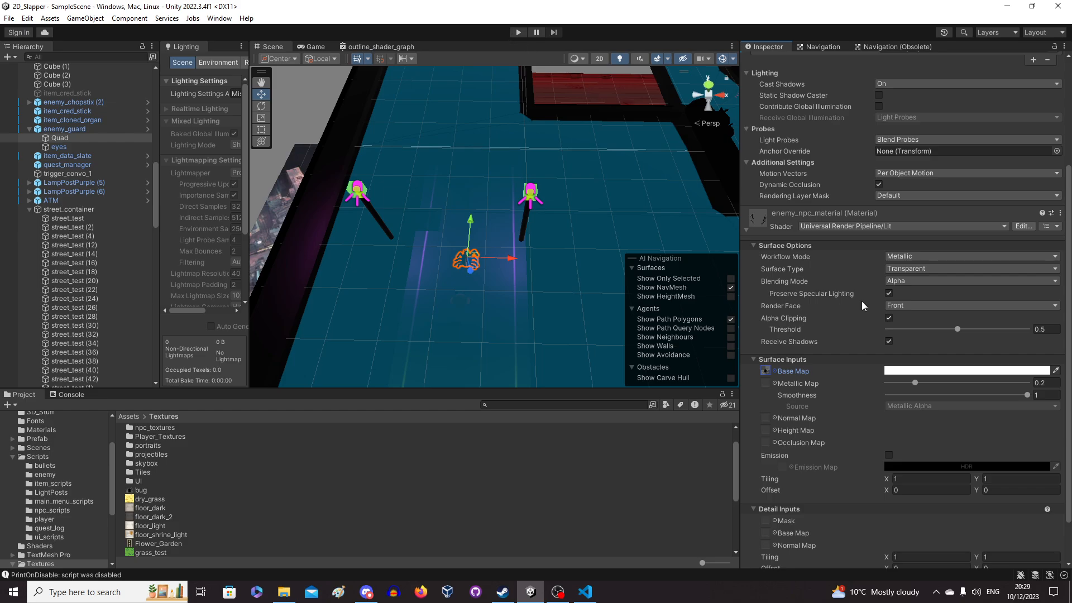
Play-test the guard with the Lit shader, leading it through lit and dark parts of the street, and stop the game.
click(518, 32)
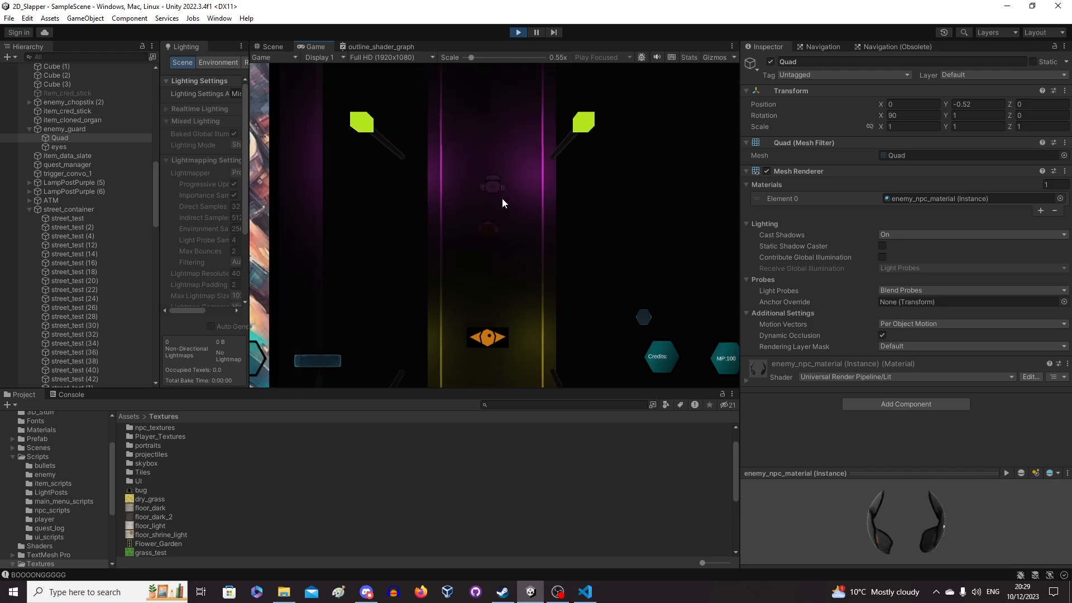
key(a)
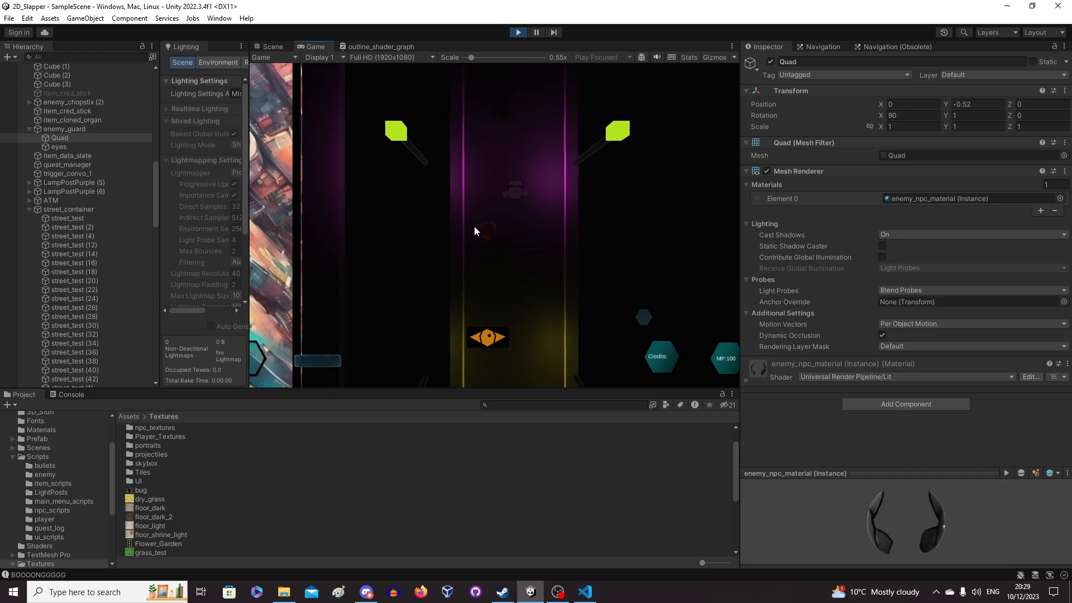
key(w)
key(d)
key(s)
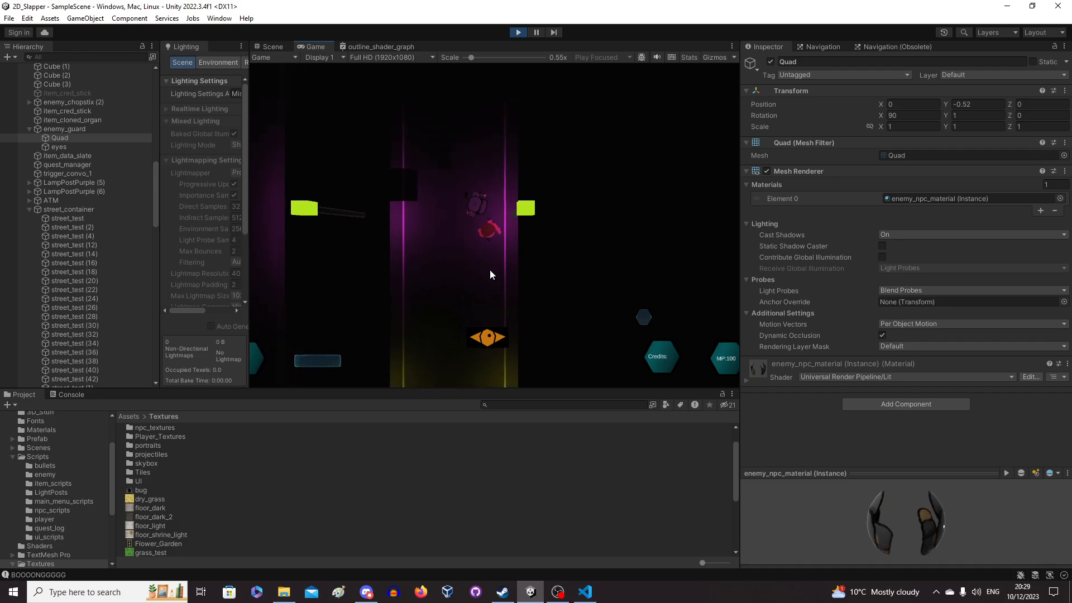
key(a)
key(d)
key(a)
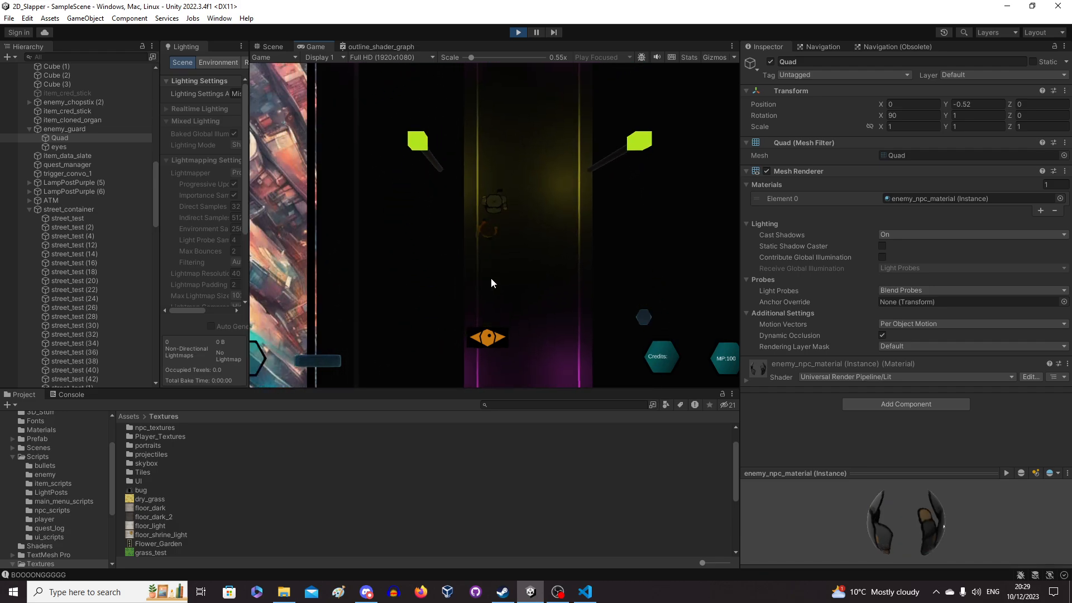
key(d)
key(w)
key(a)
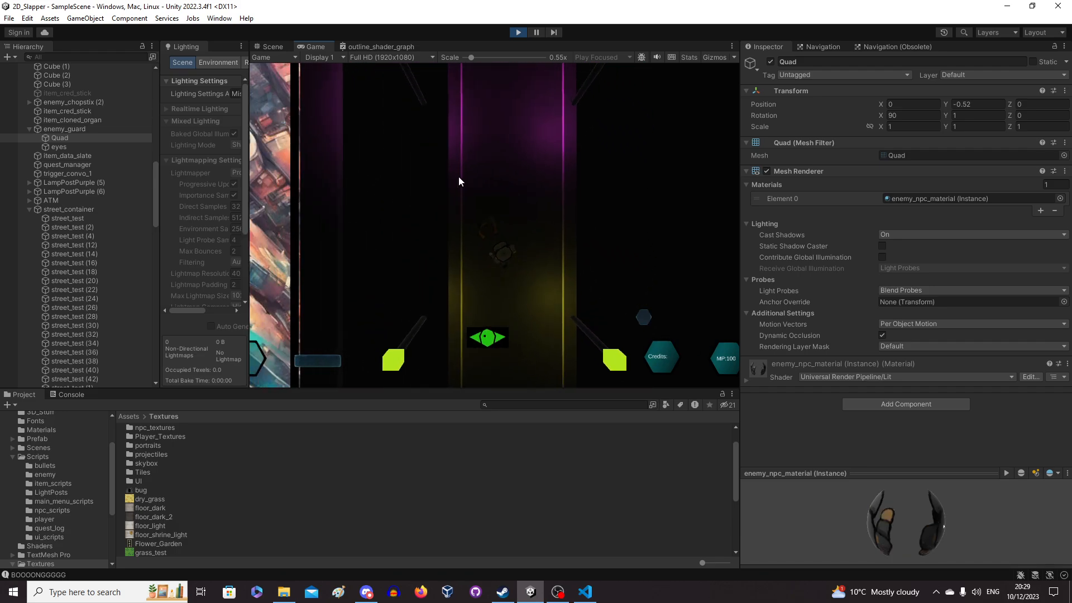
key(d)
key(s)
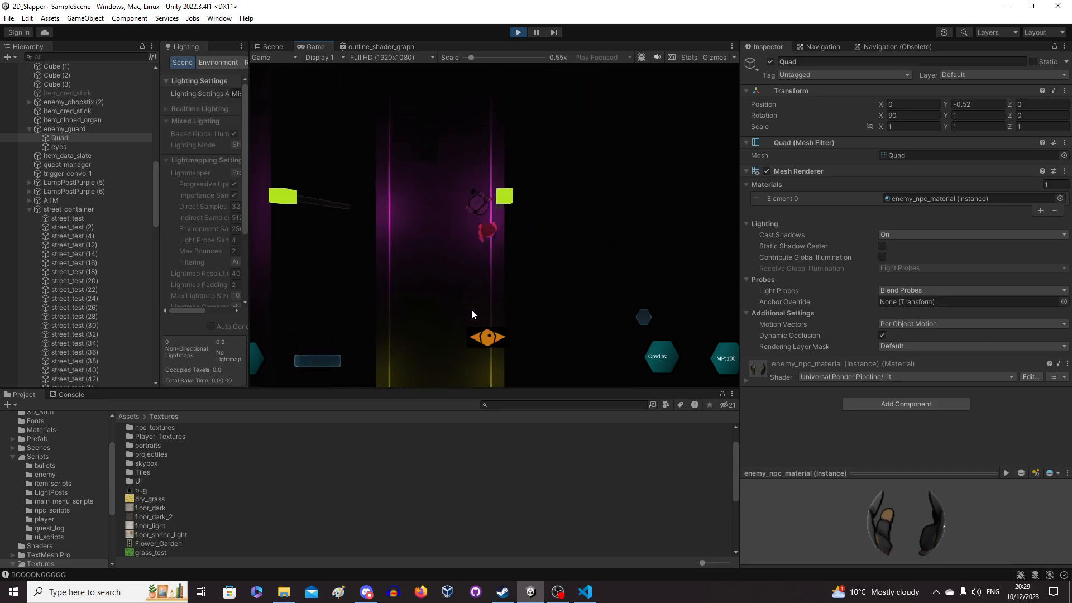
key(a)
key(d)
key(d)
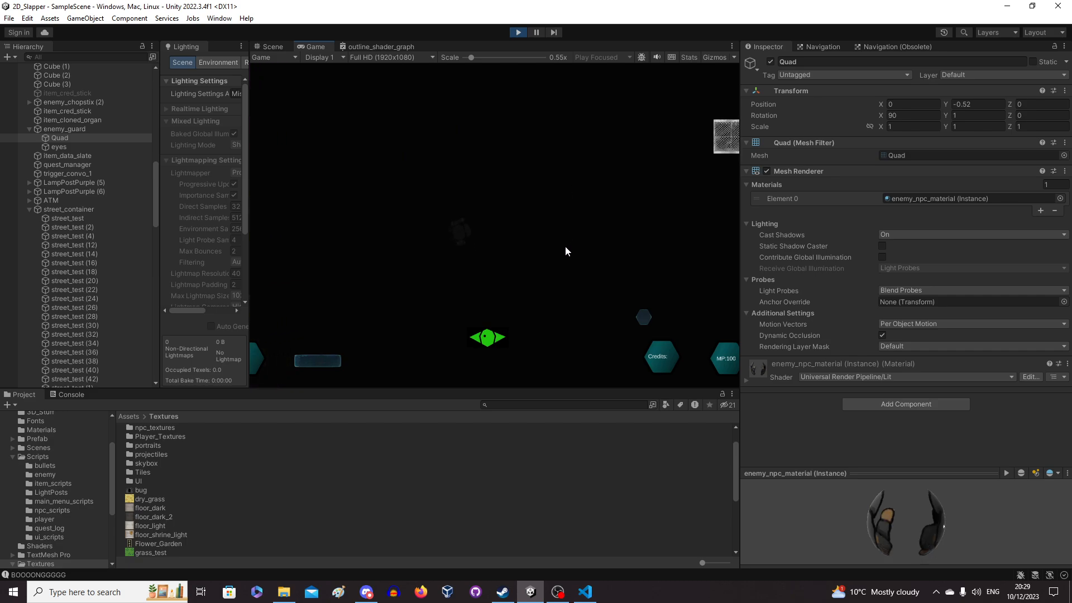
key(a)
key(a)
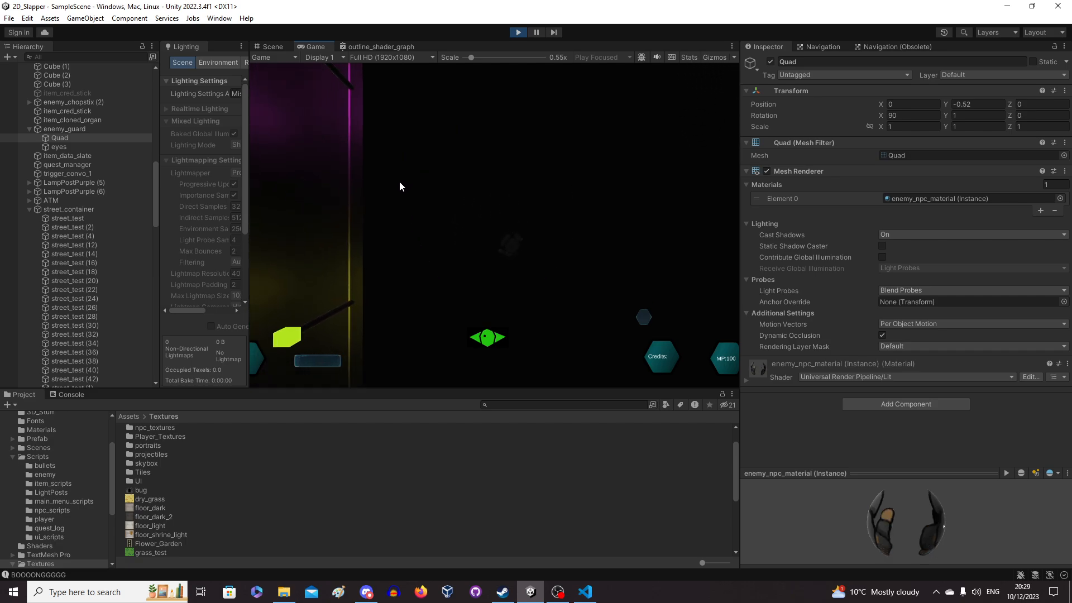
key(a)
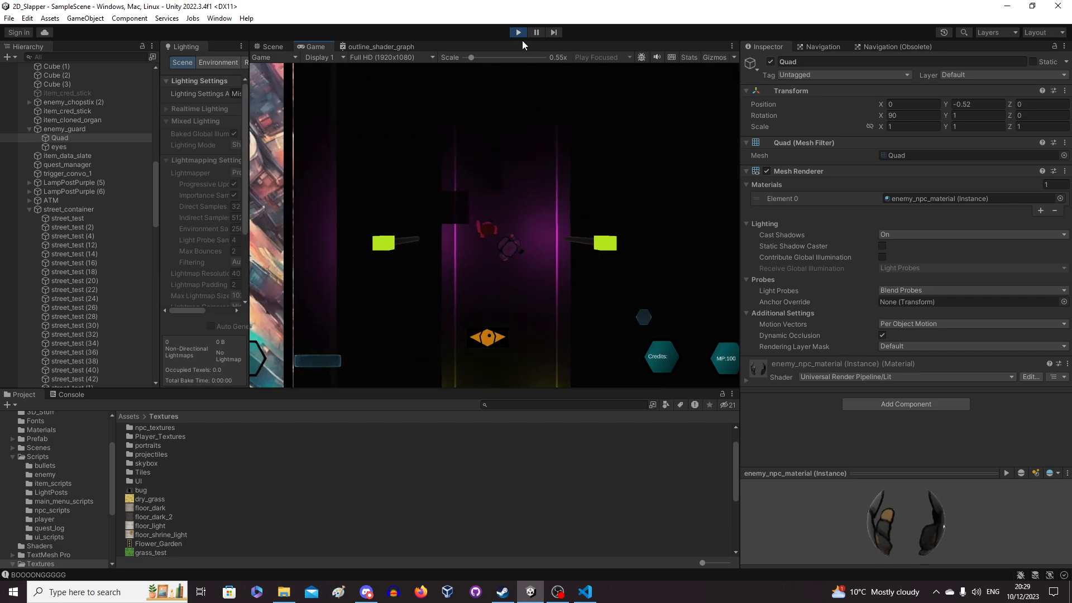
click(519, 35)
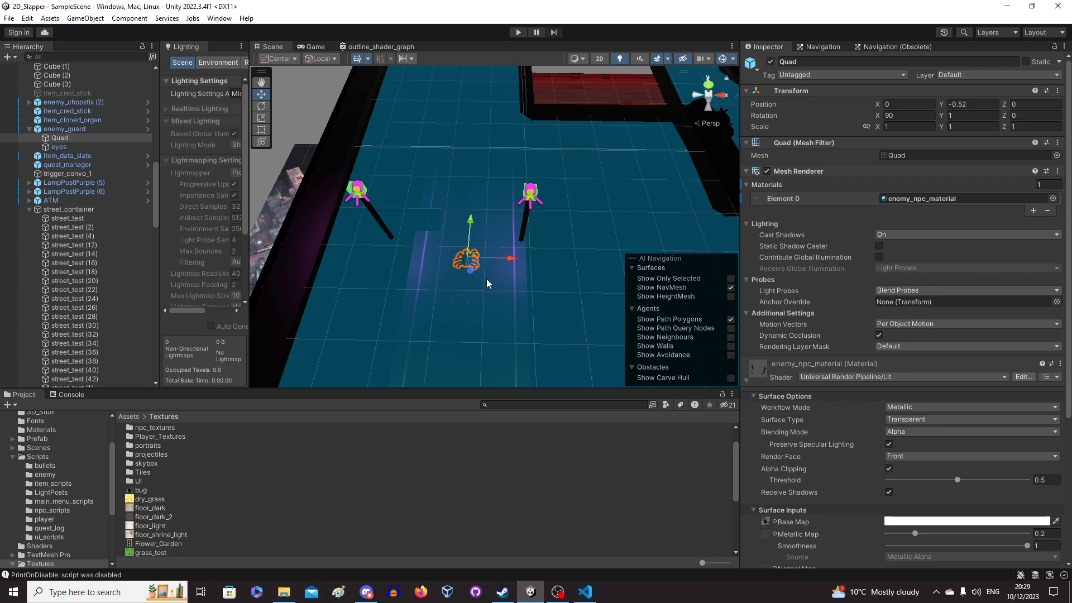
Switch to Visual Studio Code and compare the commented-out _MainTex call with the _BaseMap SetTexture call in enemy_animation_script.cs.
scroll(829, 410, down, 4)
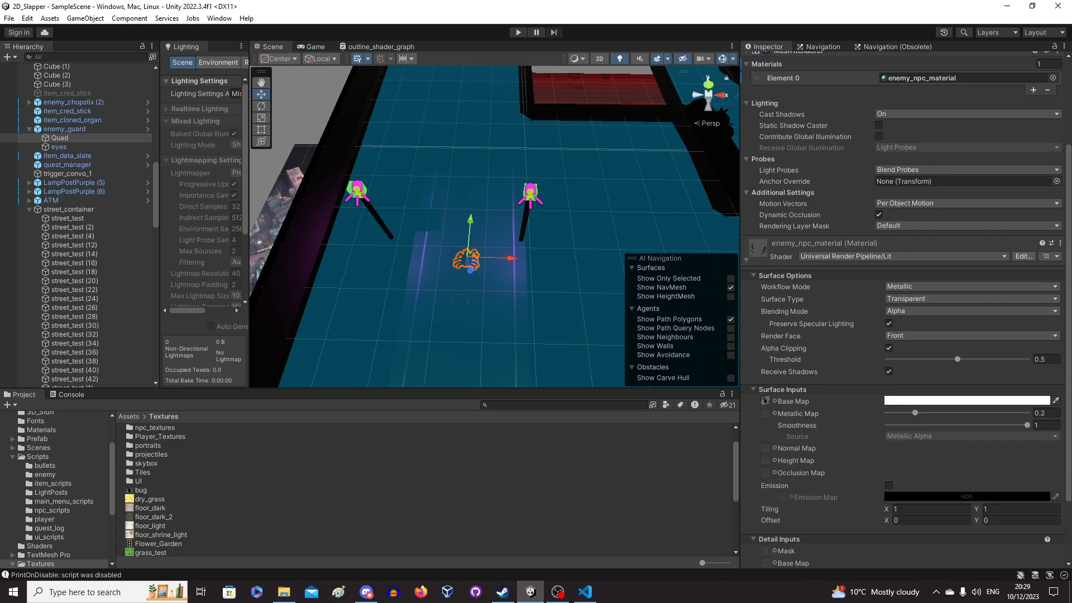
click(585, 592)
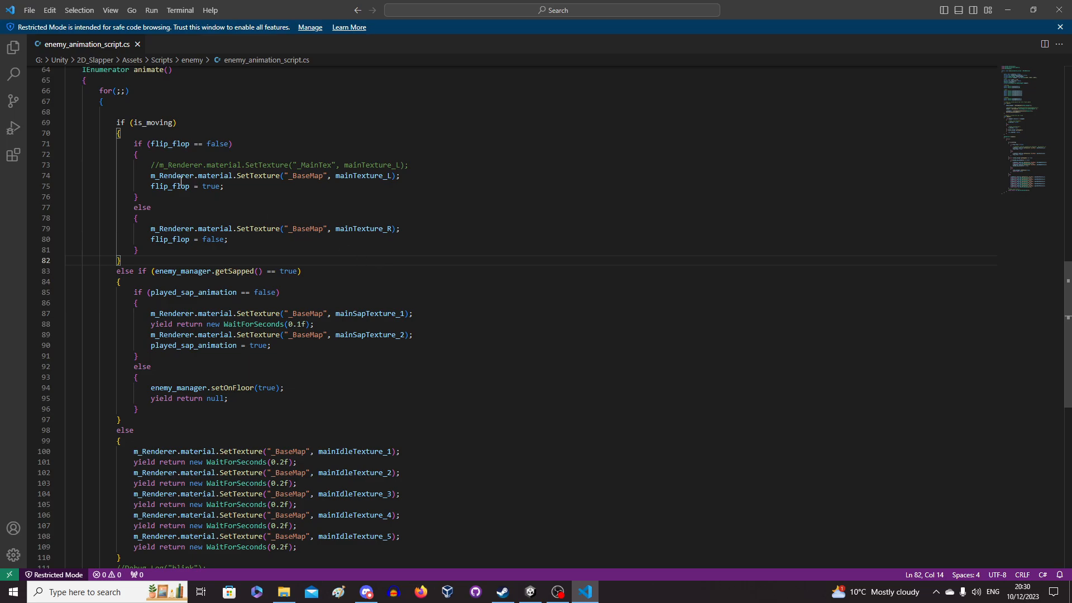
drag(159, 165, 409, 165)
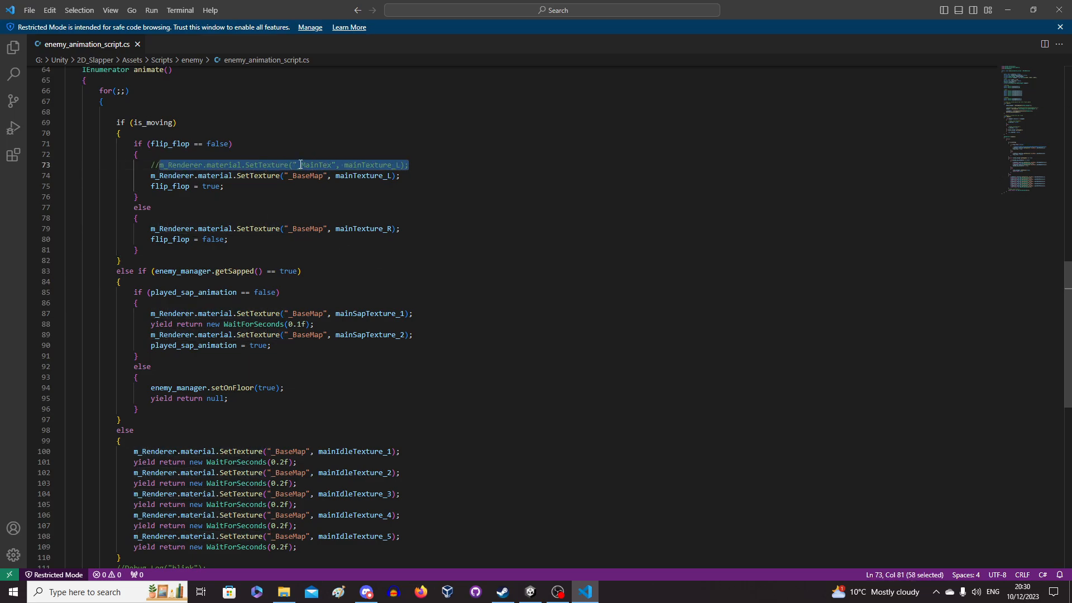
drag(298, 165, 323, 176)
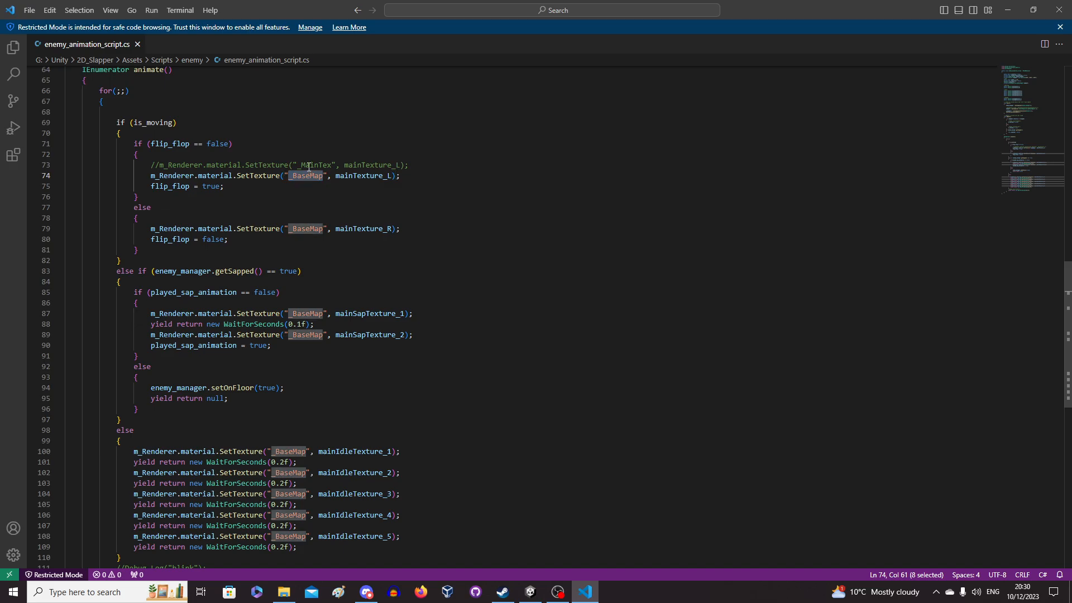
click(298, 187)
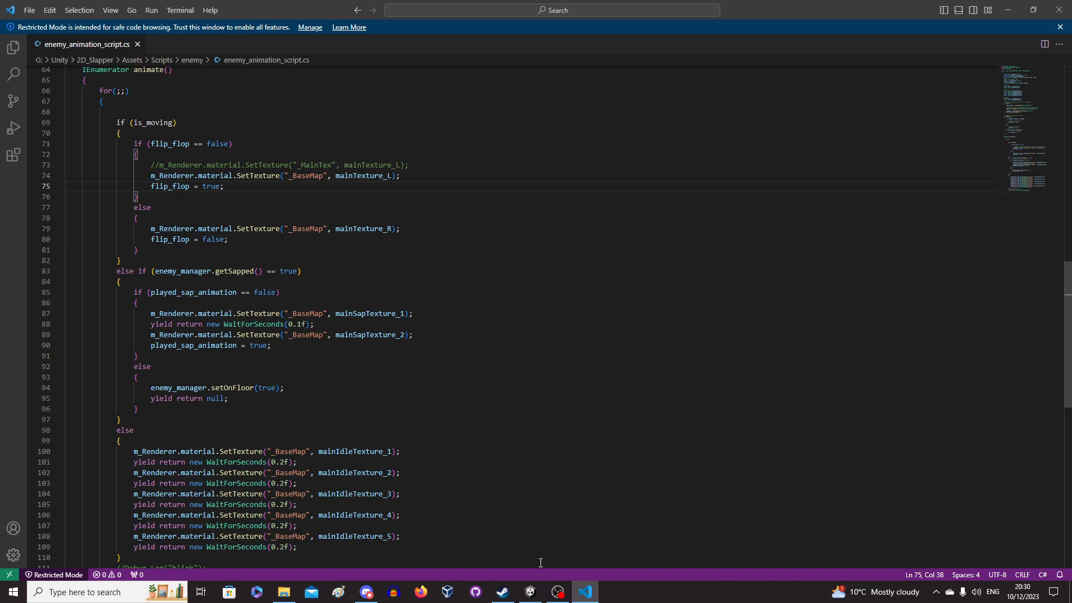
mouse_move(562, 597)
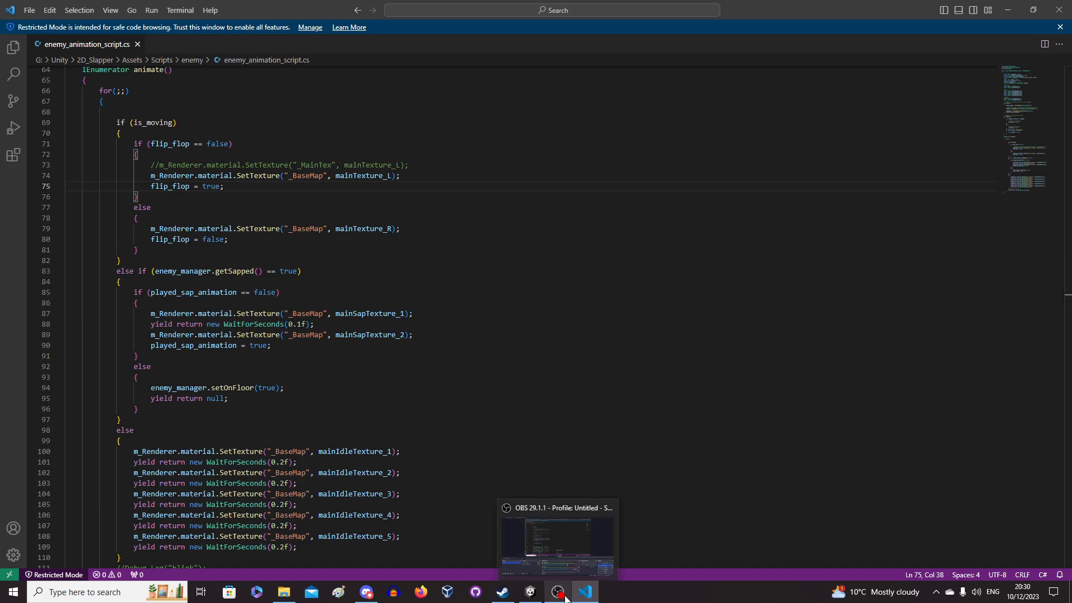